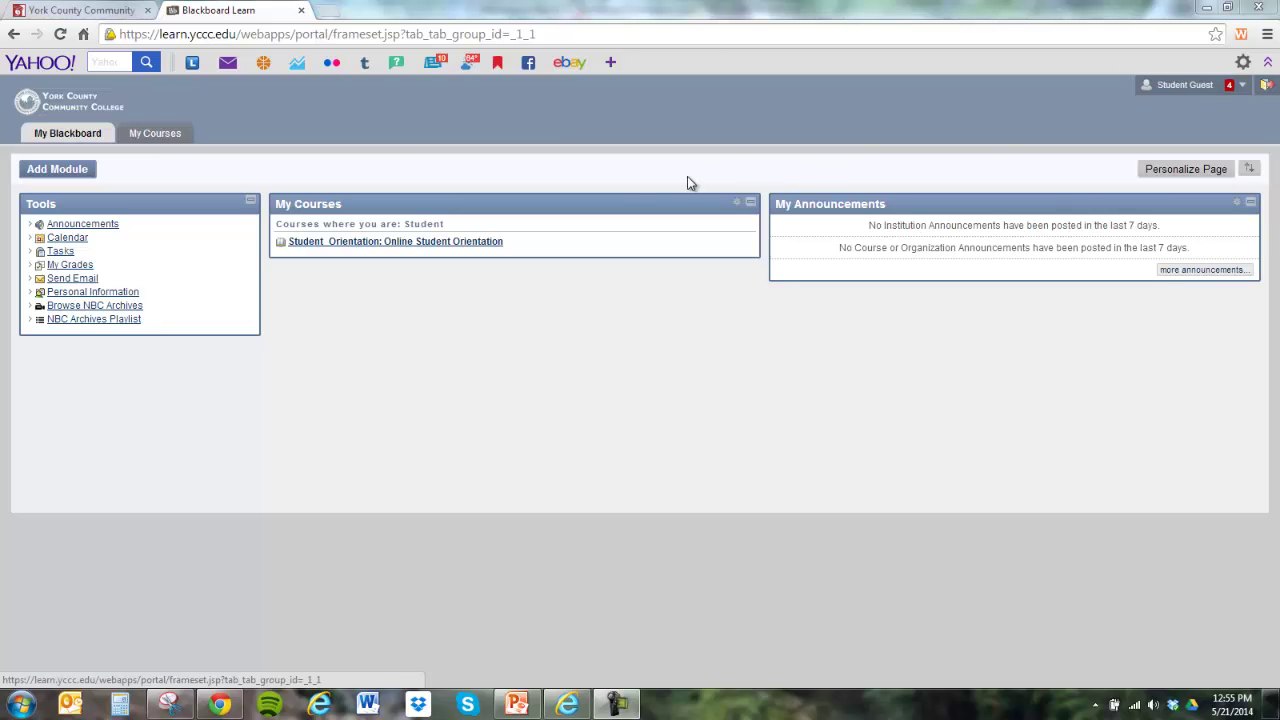
Enter the Online Student Orientation course from My Courses and go to its Discussion Board.
{"action": "left_click", "coordinate": [448, 248]}
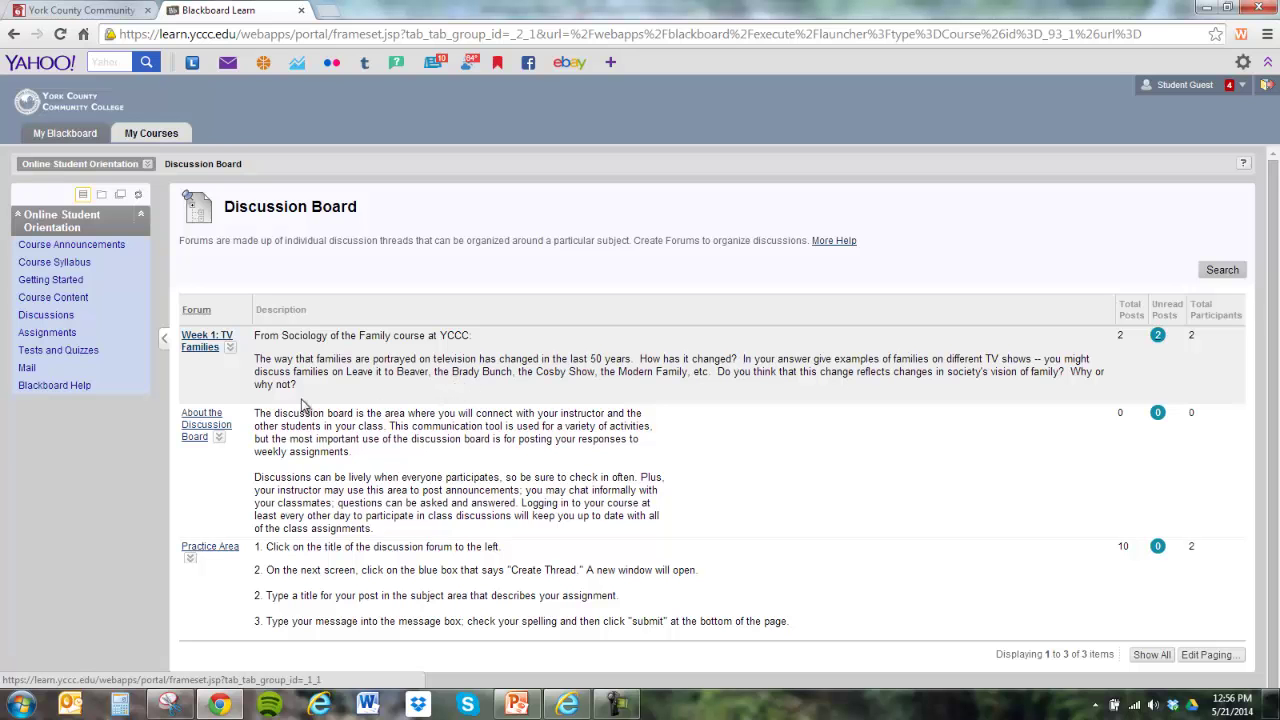
Open the Week 1: TV Families forum and glance at the thread actions list.
{"action": "left_click", "coordinate": [204, 348]}
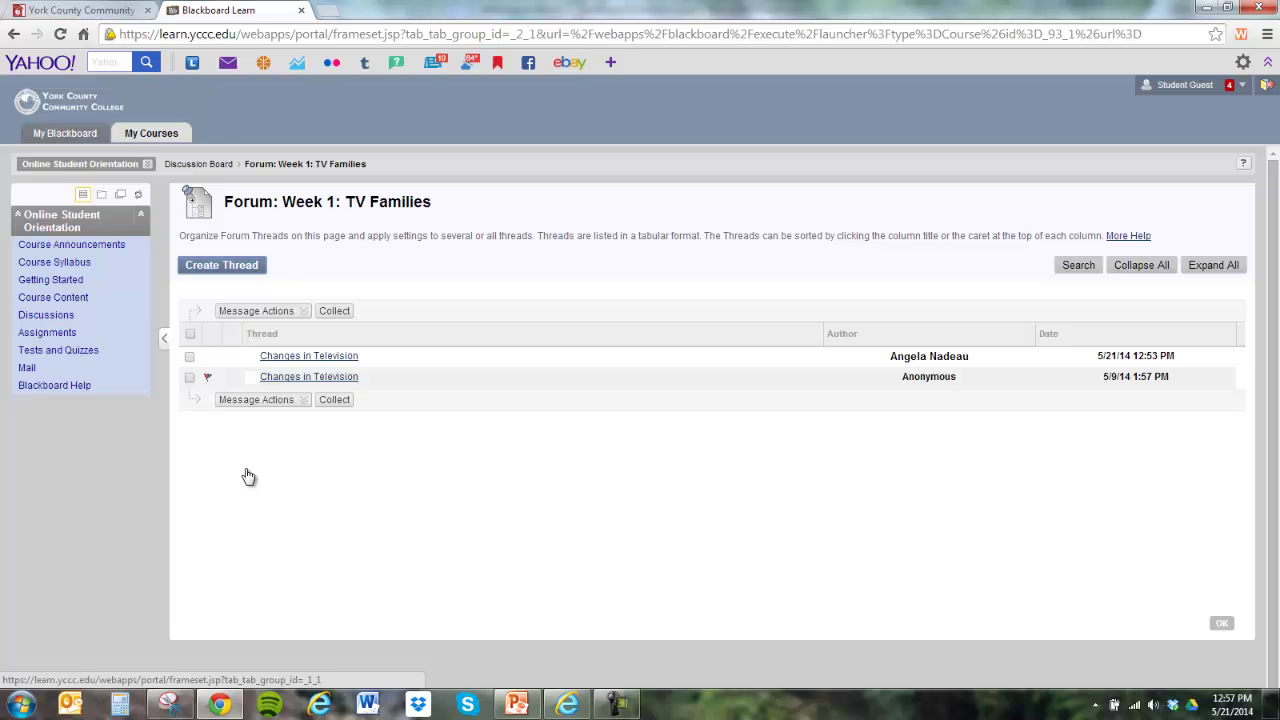
{"action": "left_click", "coordinate": [256, 399]}
{"action": "left_click", "coordinate": [240, 490]}
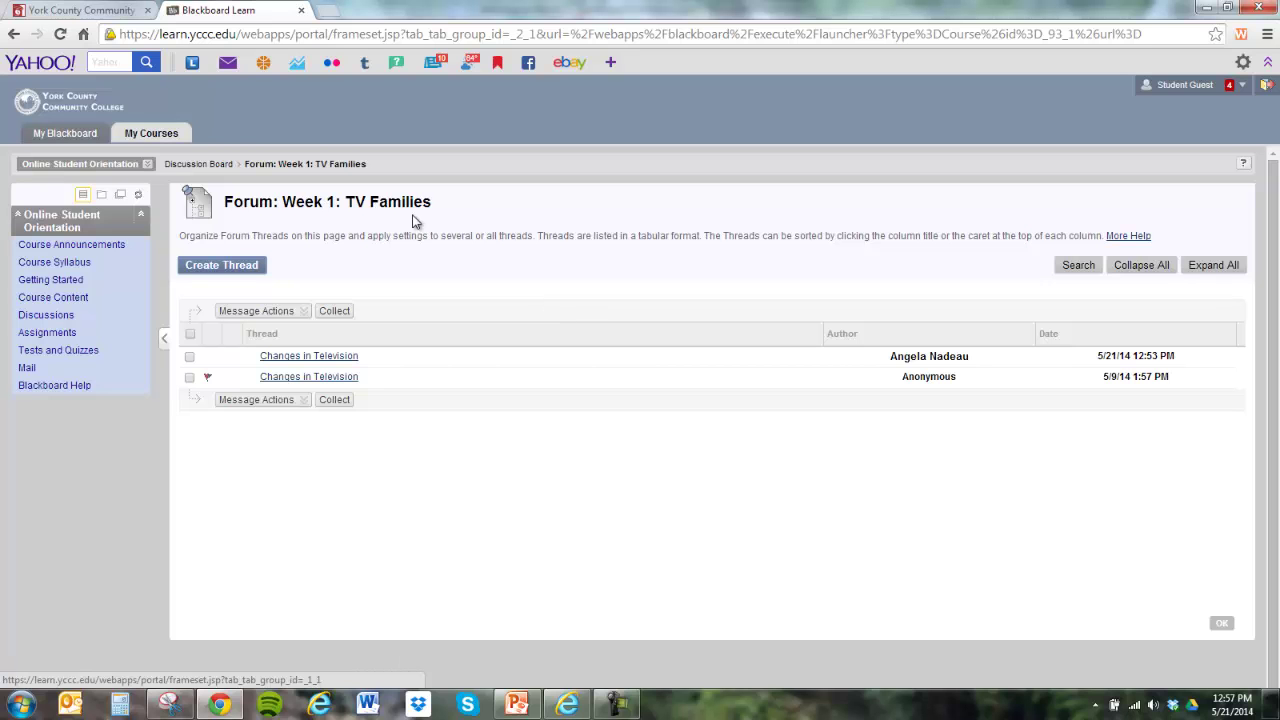
Create a thread with subject 'TV Families' and message 'here is where type your response'.
{"action": "left_click", "coordinate": [249, 273]}
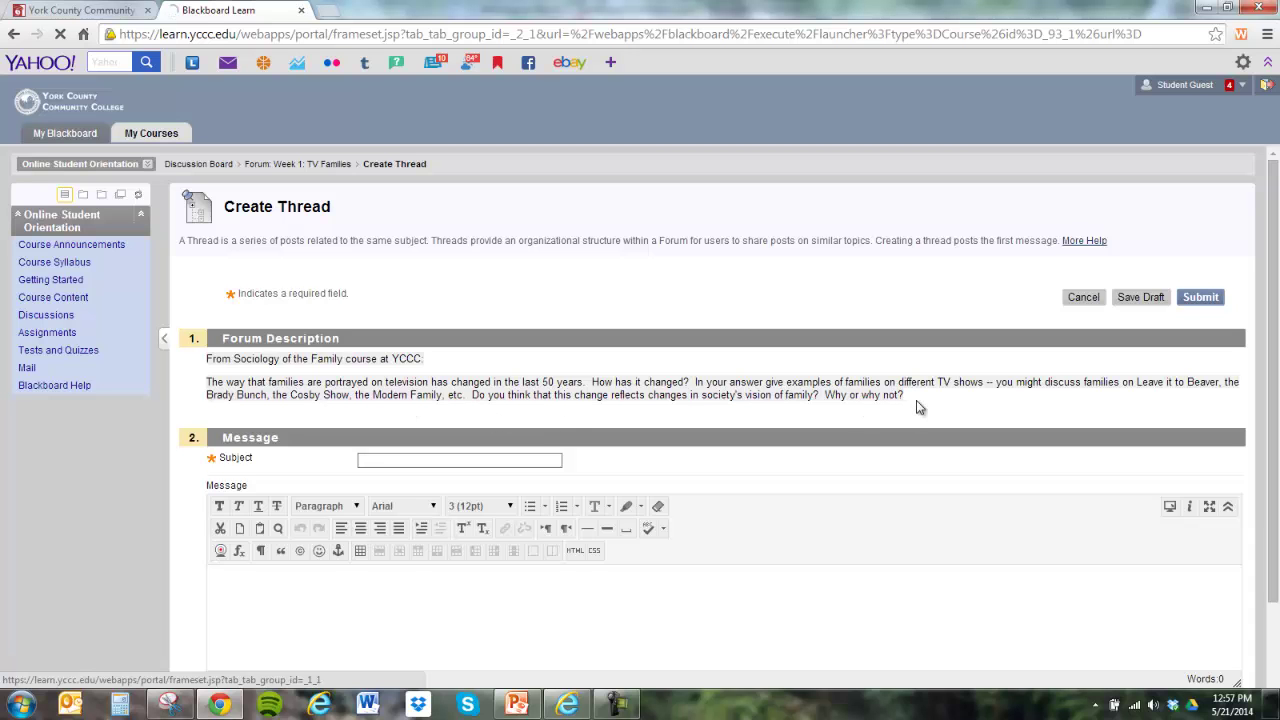
{"action": "scroll", "coordinate": [916, 400], "scroll_direction": "down", "scroll_amount": 3}
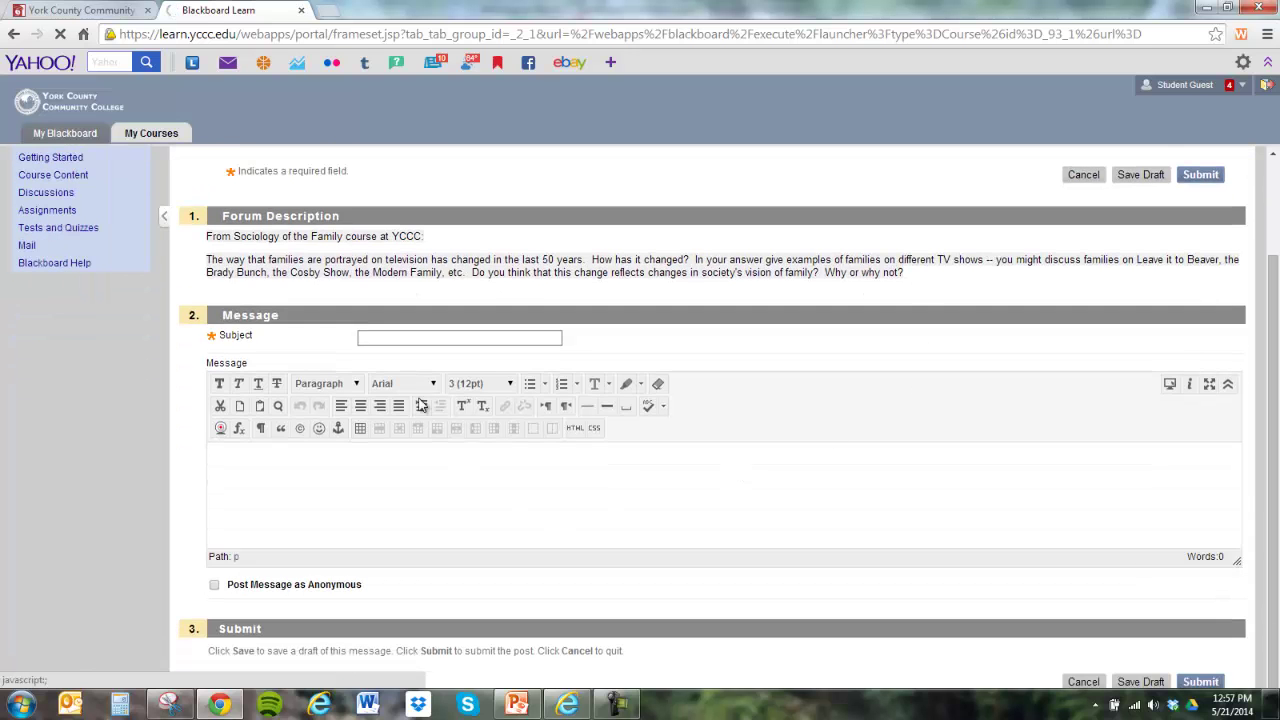
{"action": "left_click", "coordinate": [402, 338]}
{"action": "type", "text": "Tv"}
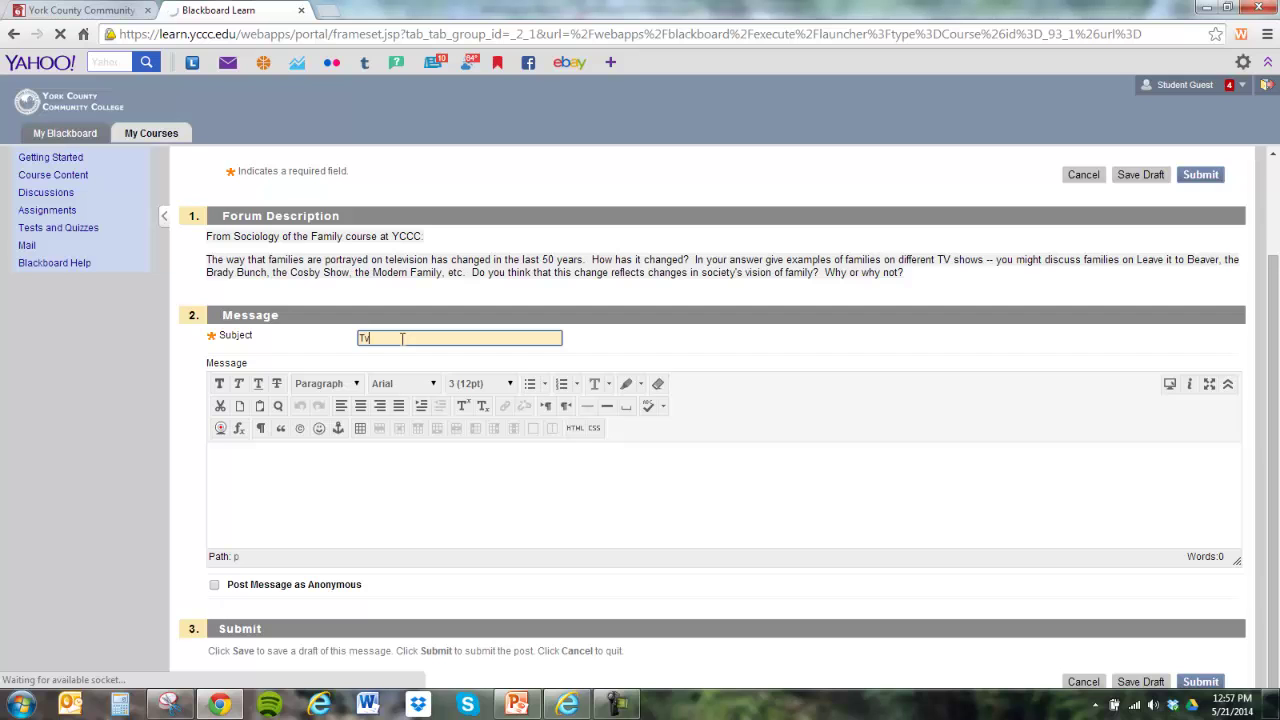
{"action": "type", "text": " Families"}
{"action": "left_click", "coordinate": [371, 338]}
{"action": "key", "text": "BackSpace"}
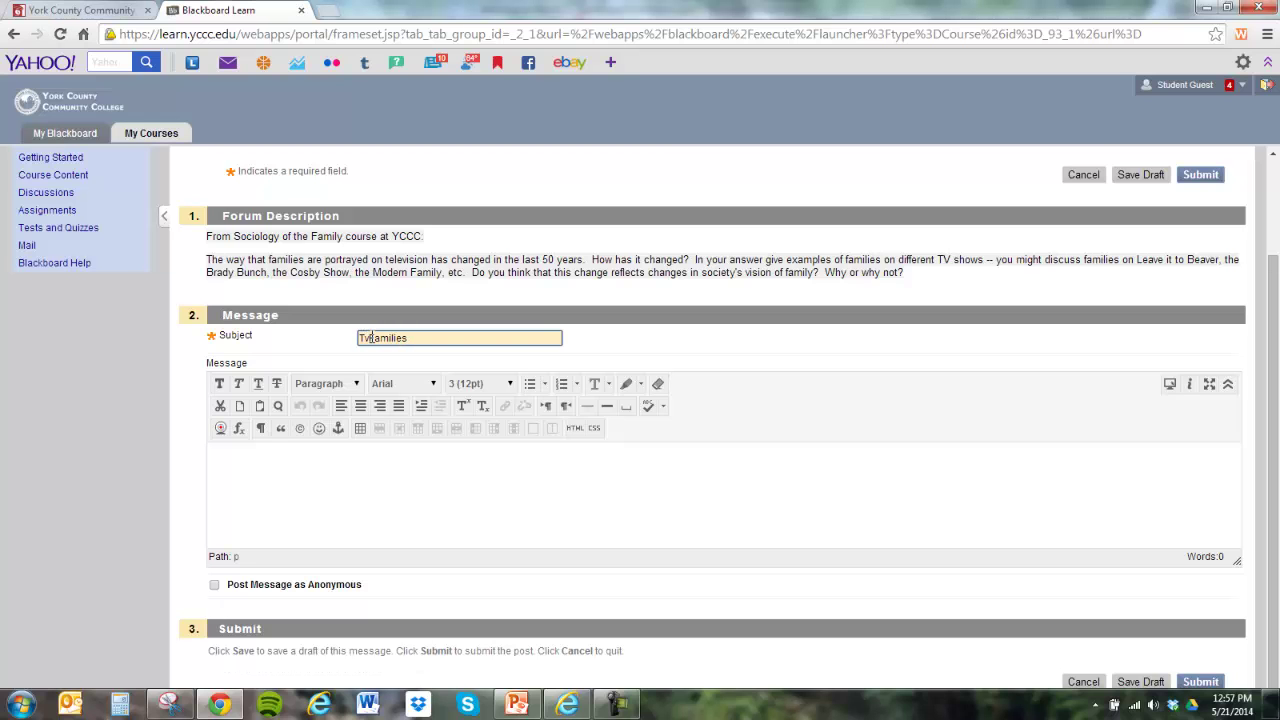
{"action": "key", "text": "BackSpace"}
{"action": "type", "text": "V"}
{"action": "left_click", "coordinate": [417, 482]}
{"action": "type", "text": "here "}
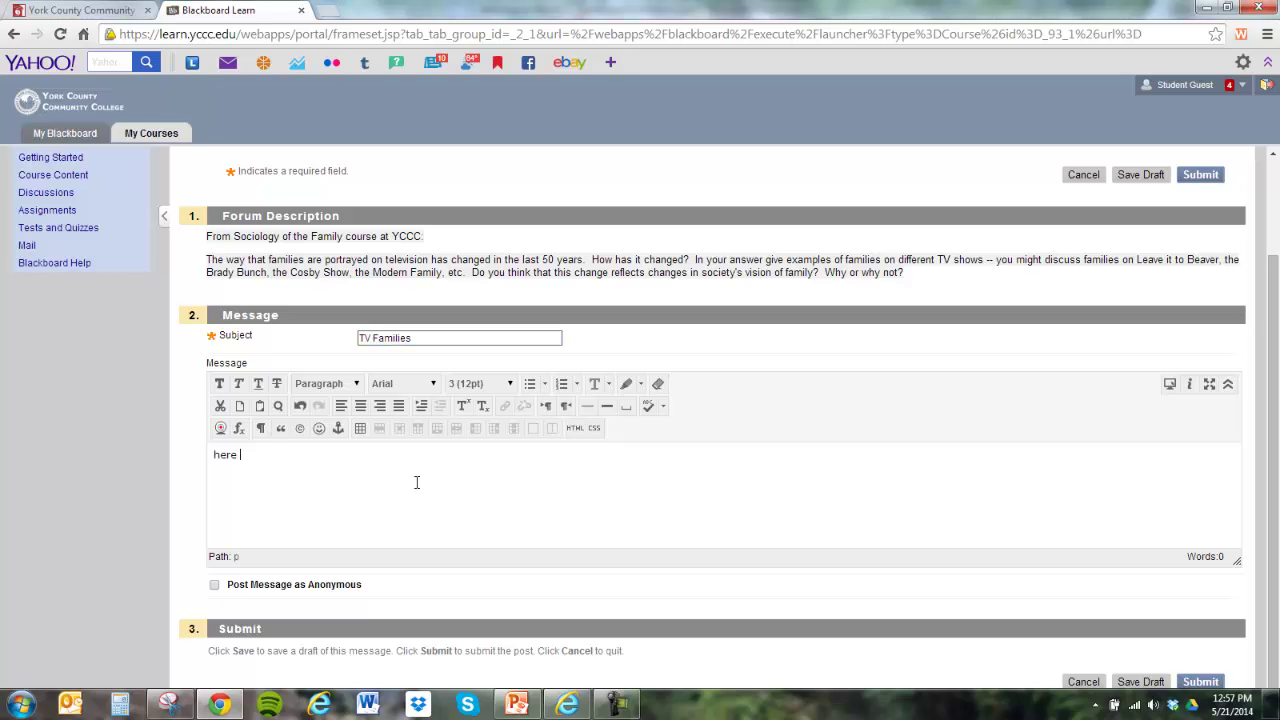
{"action": "type", "text": "is where type your response"}
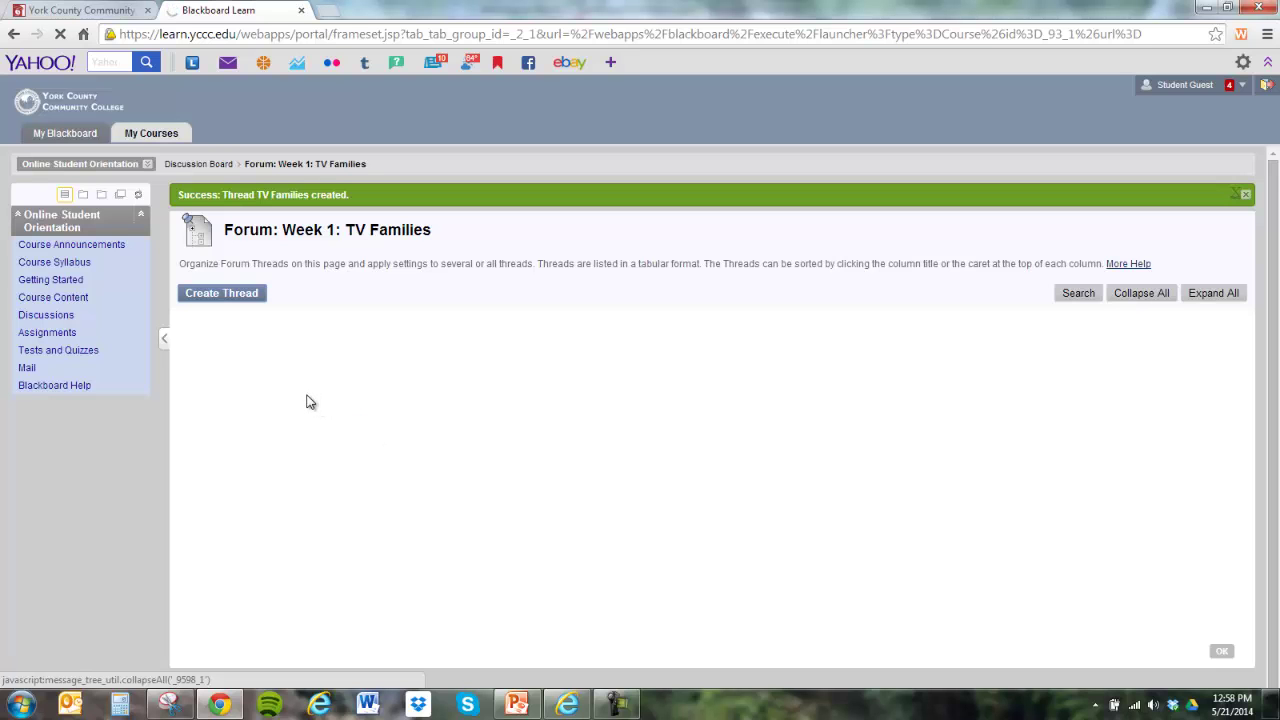
Return to the Discussion Board and reopen the Week 1: TV Families forum.
{"action": "left_click", "coordinate": [1220, 653]}
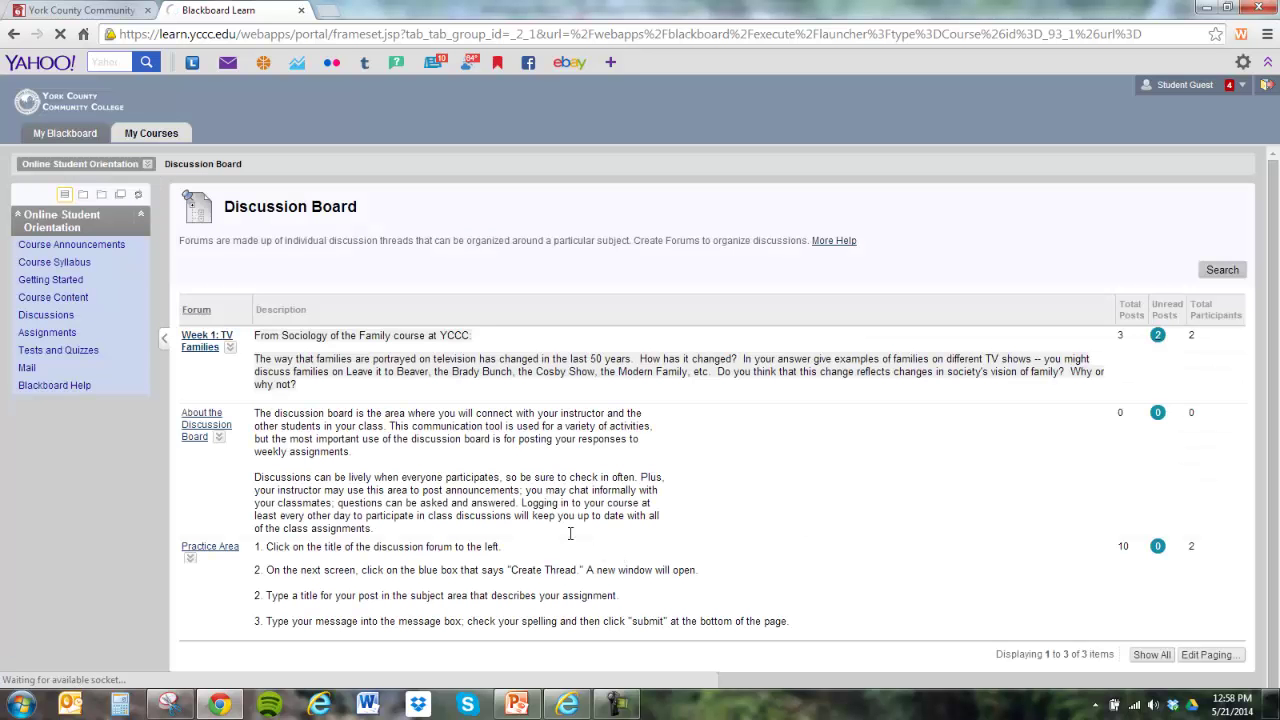
{"action": "left_click", "coordinate": [197, 348]}
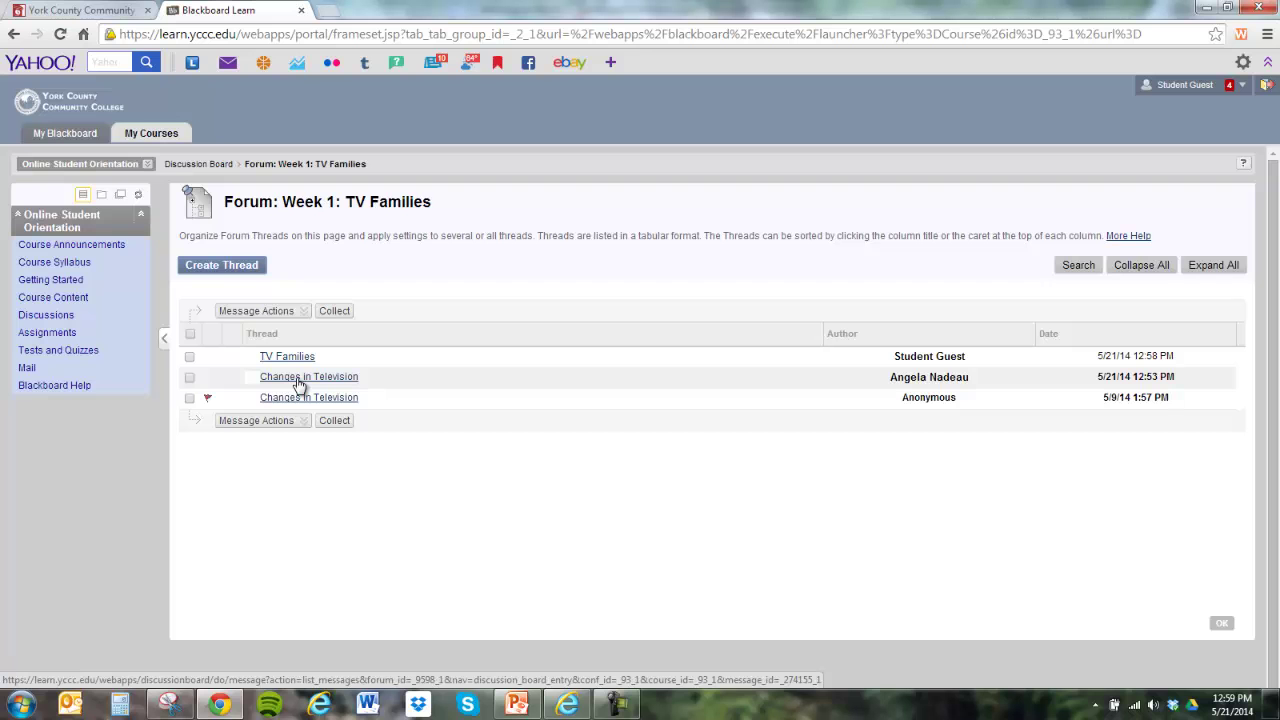
Reply 'type response in here' to the instructor's Changes in Television thread.
{"action": "left_click", "coordinate": [298, 379]}
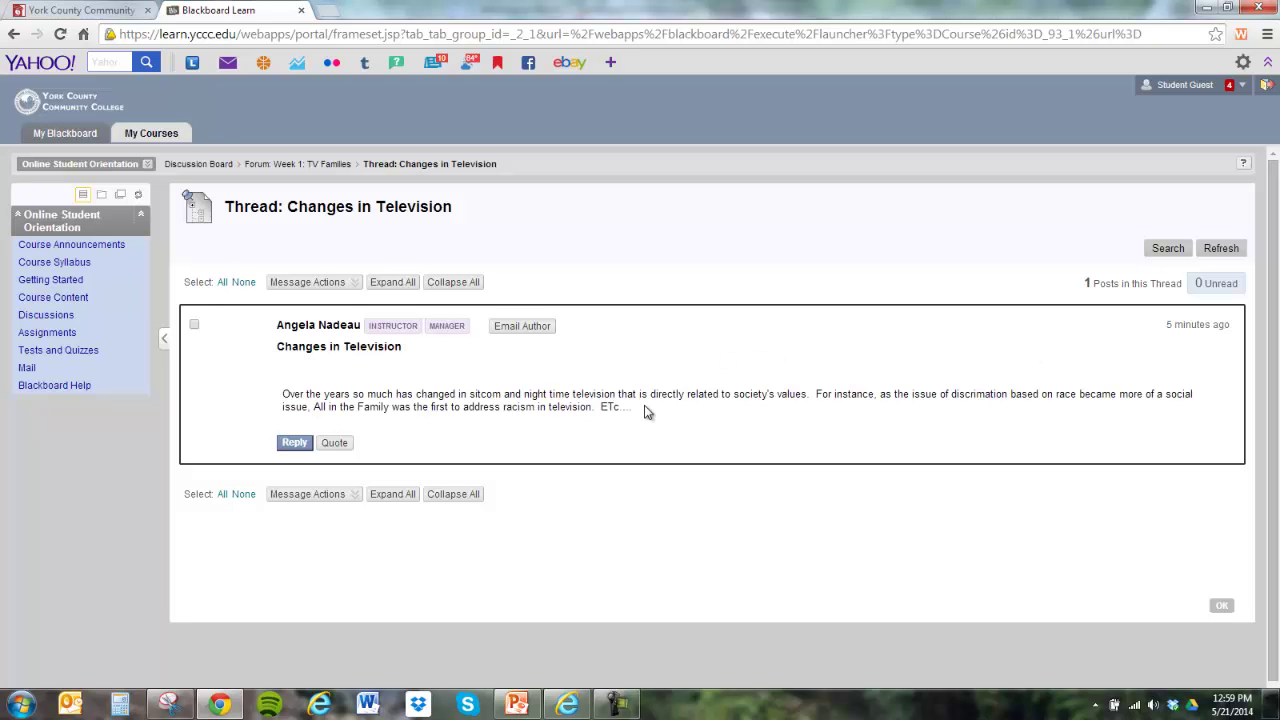
{"action": "left_click", "coordinate": [300, 444]}
{"action": "left_click", "coordinate": [294, 444]}
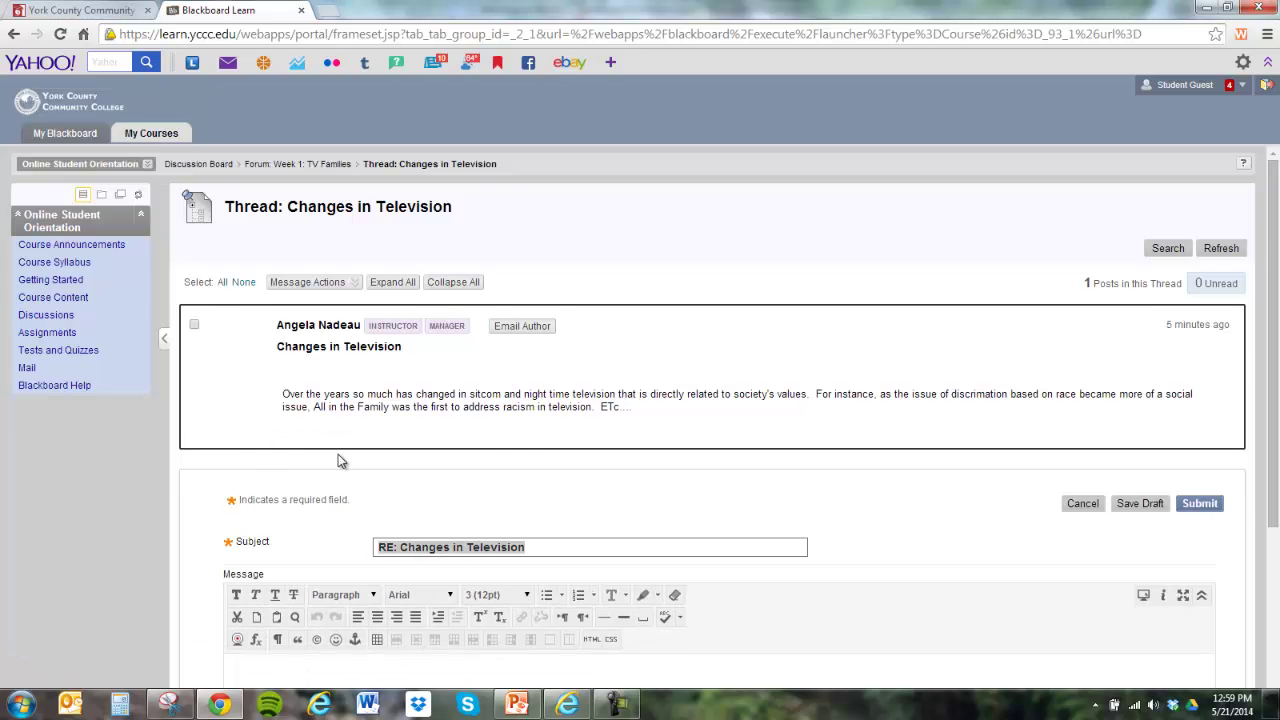
{"action": "left_click", "coordinate": [316, 546]}
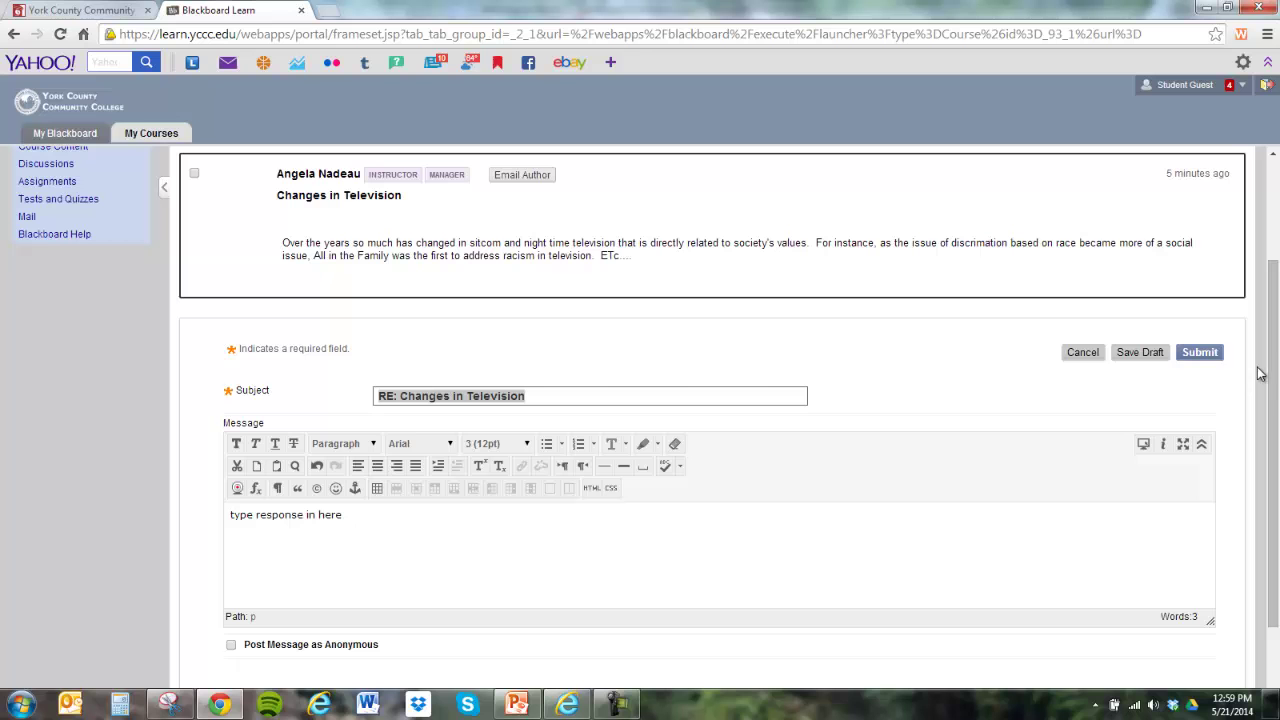
{"action": "left_click", "coordinate": [1210, 356]}
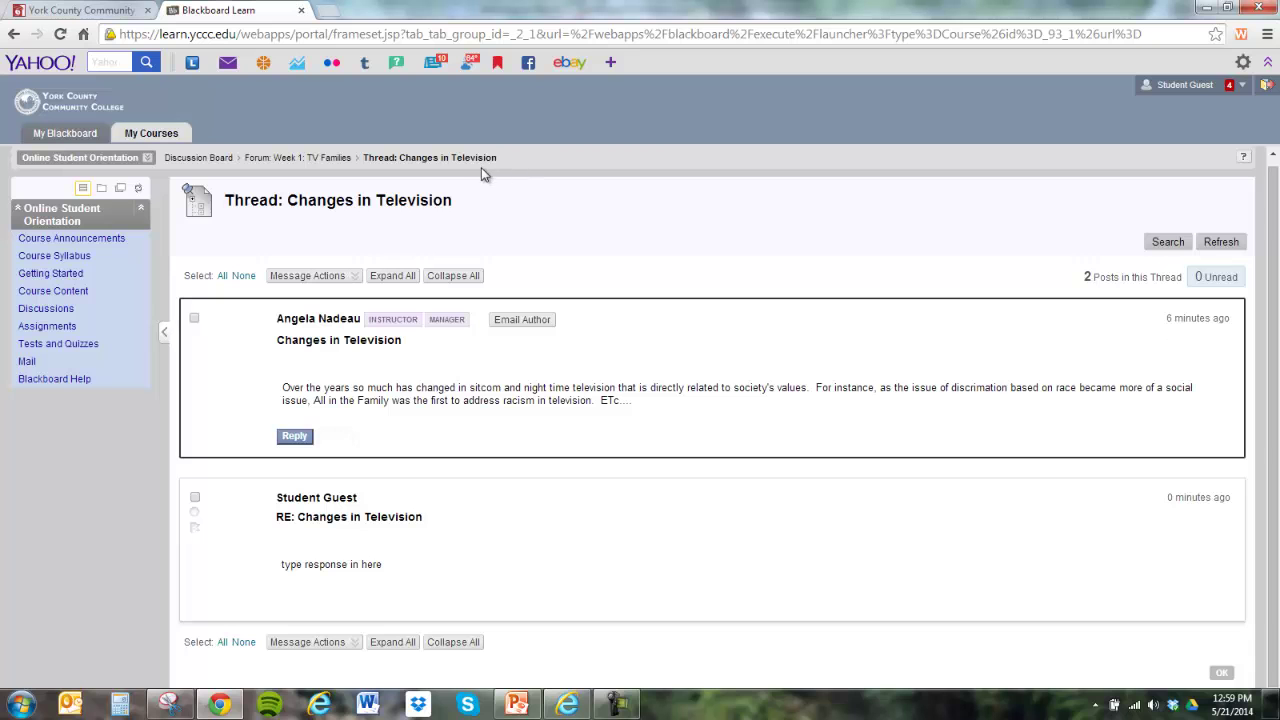
Go back to the Week 1 forum and expand the instructor's thread to show the reply.
{"action": "left_click", "coordinate": [283, 161]}
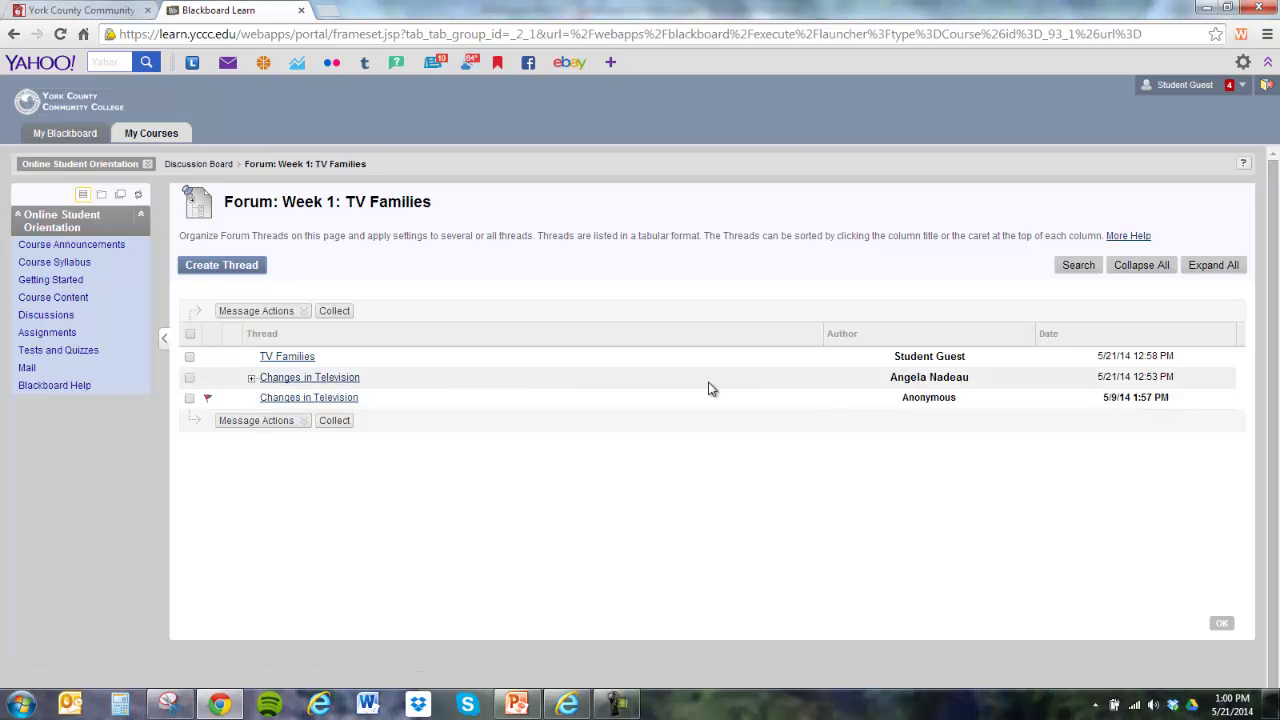
{"action": "left_click", "coordinate": [252, 381]}
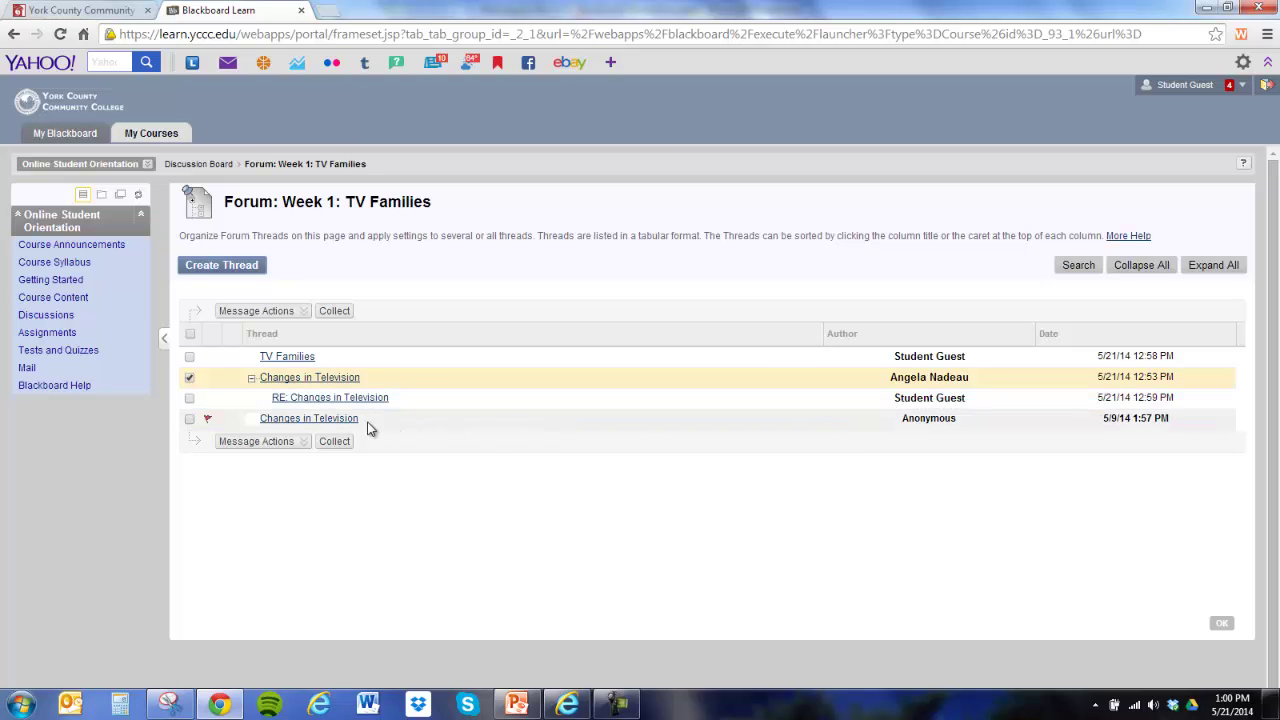
Reply 'post some response' to the anonymous Changes in Television thread.
{"action": "left_click", "coordinate": [334, 421]}
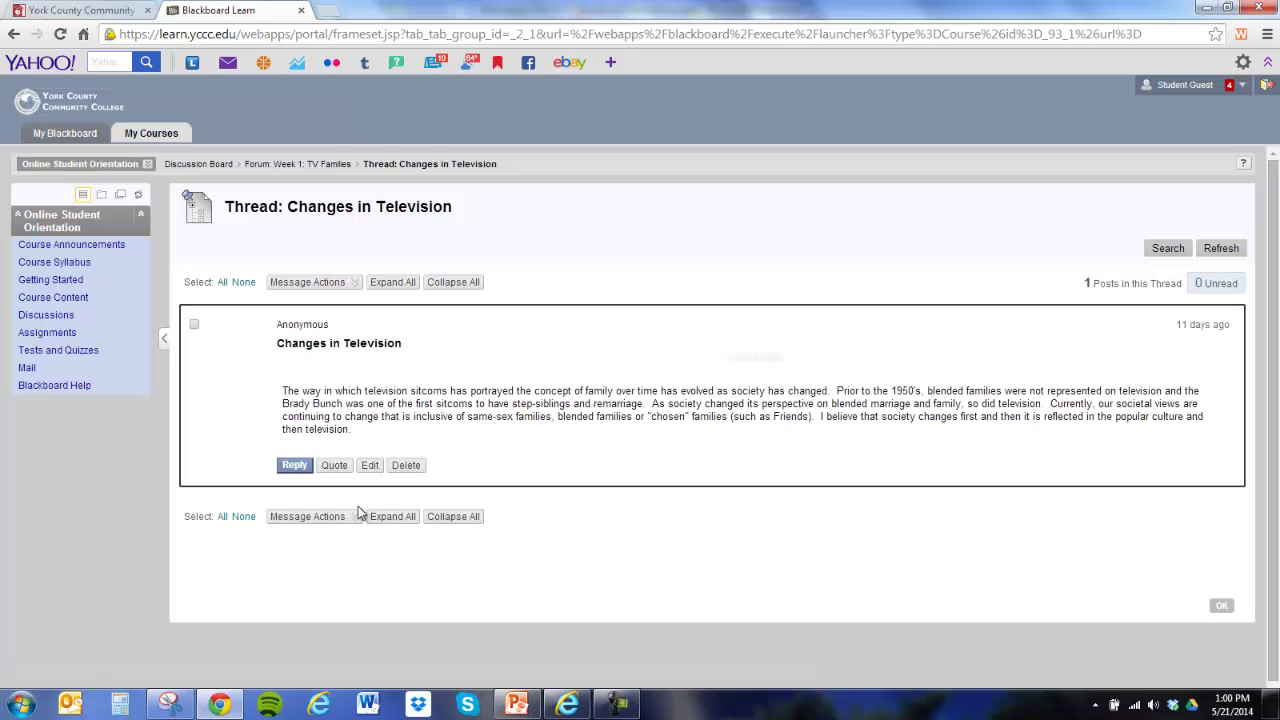
{"action": "left_click", "coordinate": [294, 466]}
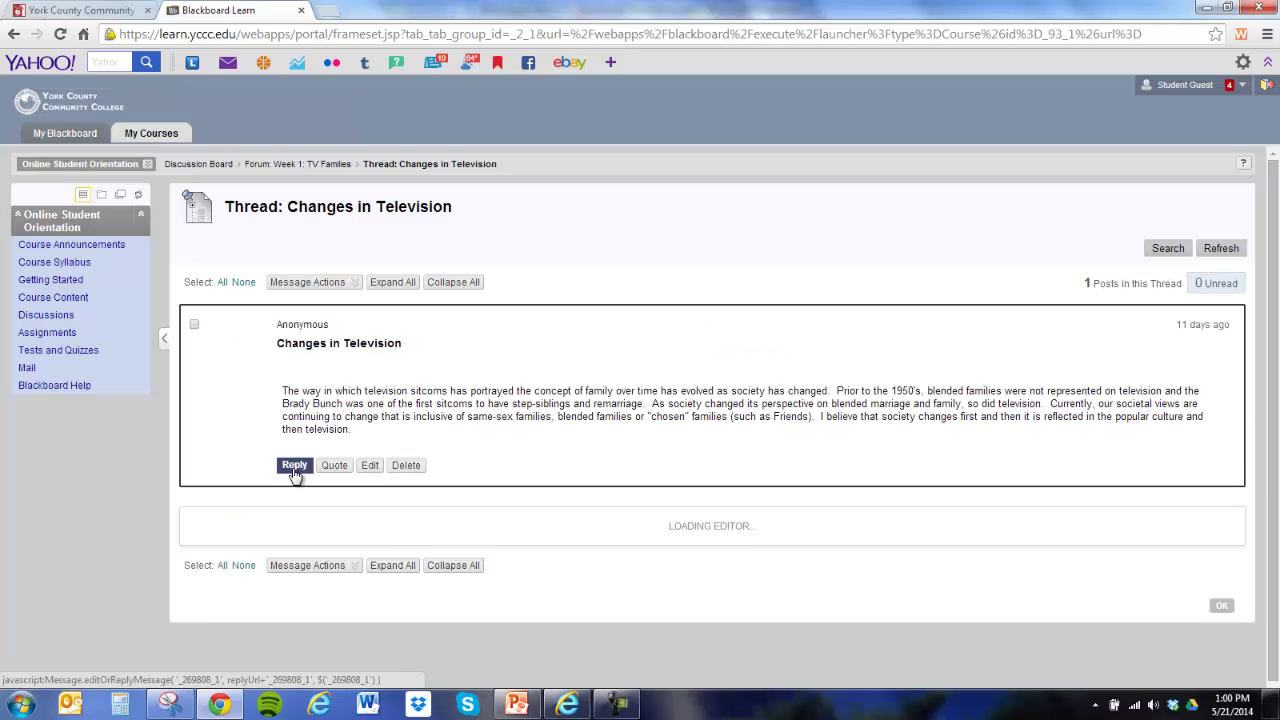
{"action": "scroll", "coordinate": [388, 657], "scroll_direction": "down", "scroll_amount": 2}
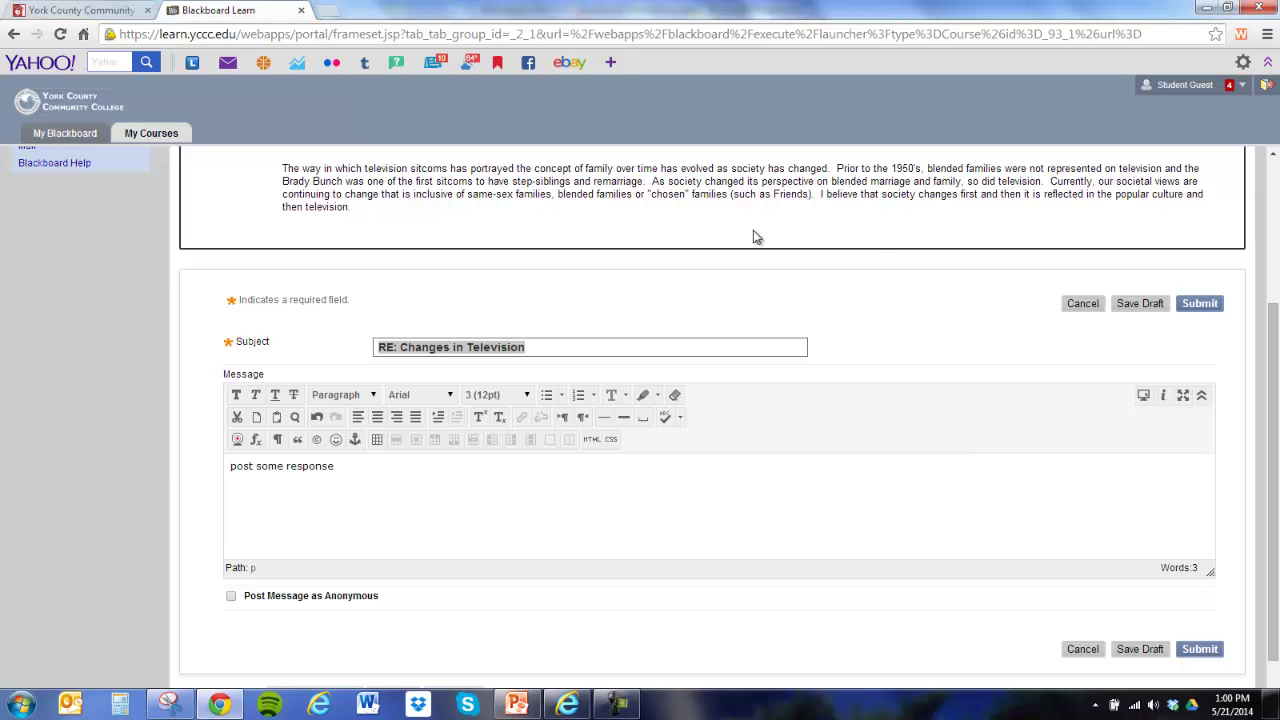
{"action": "left_click", "coordinate": [1198, 304]}
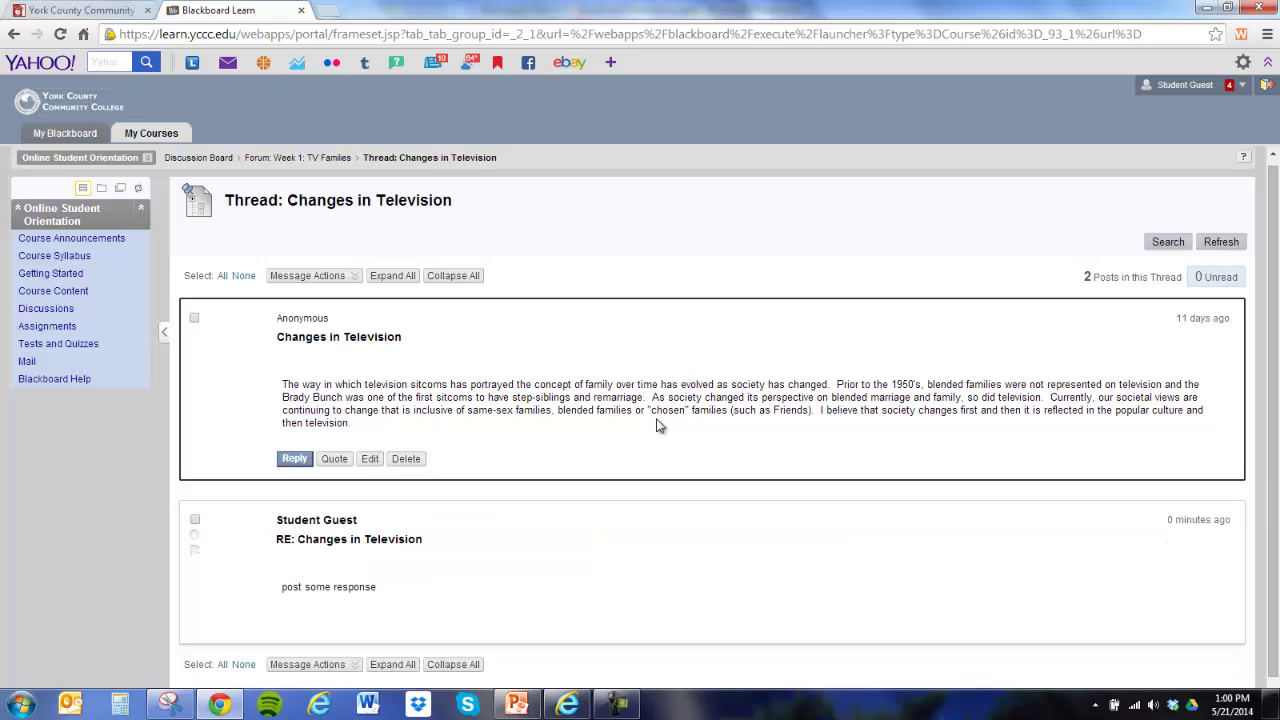
{"action": "scroll", "coordinate": [630, 425], "scroll_direction": "down", "scroll_amount": 1}
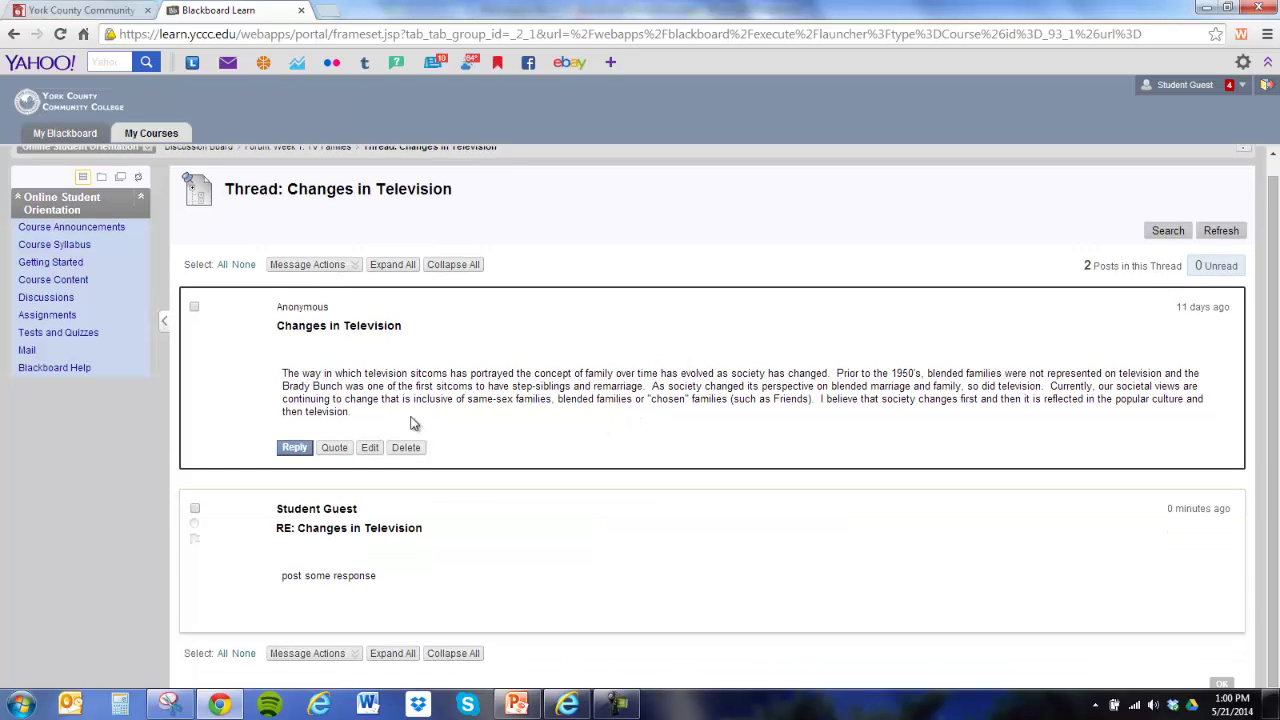